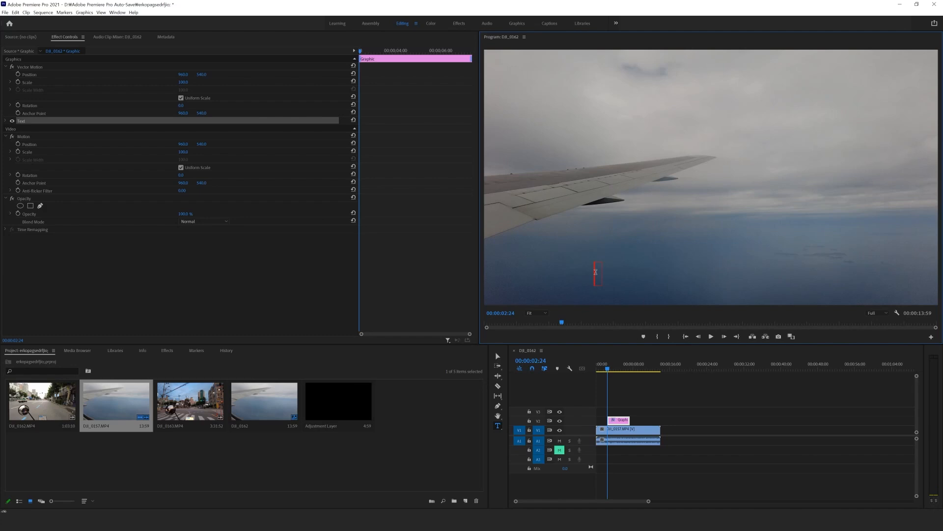
# Step: Enter "제주도로 출장을 갑니다!!!" as the caption text over the airplane wing footage
pyautogui.write('제')
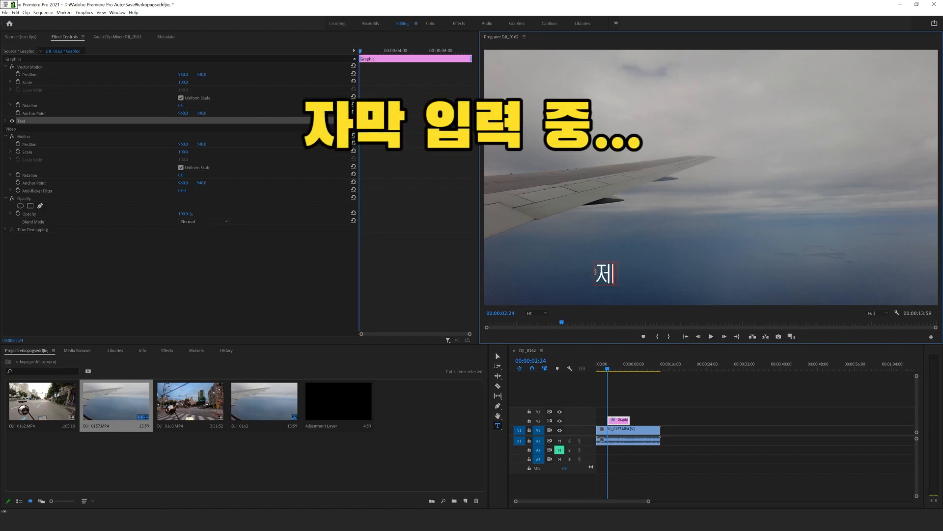
pyautogui.write('주도로 출장을 갑')
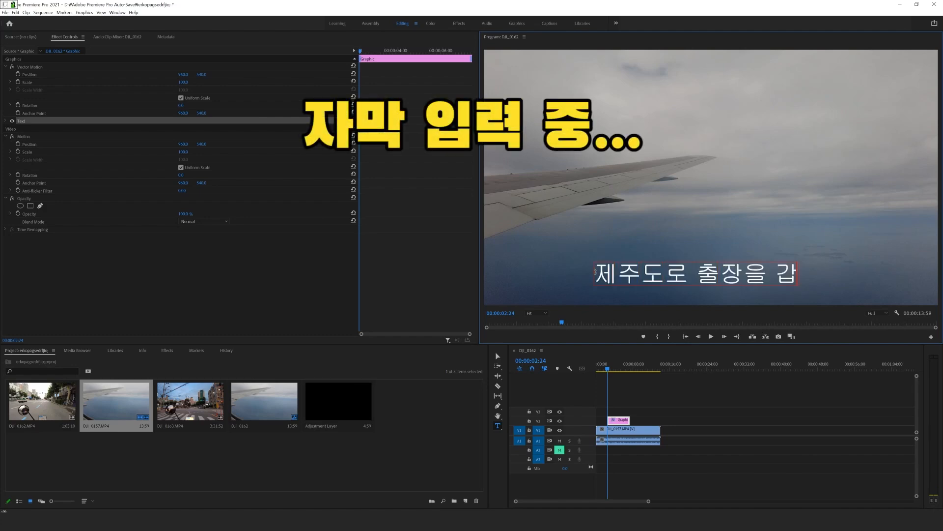
pyautogui.write('니다!!!')
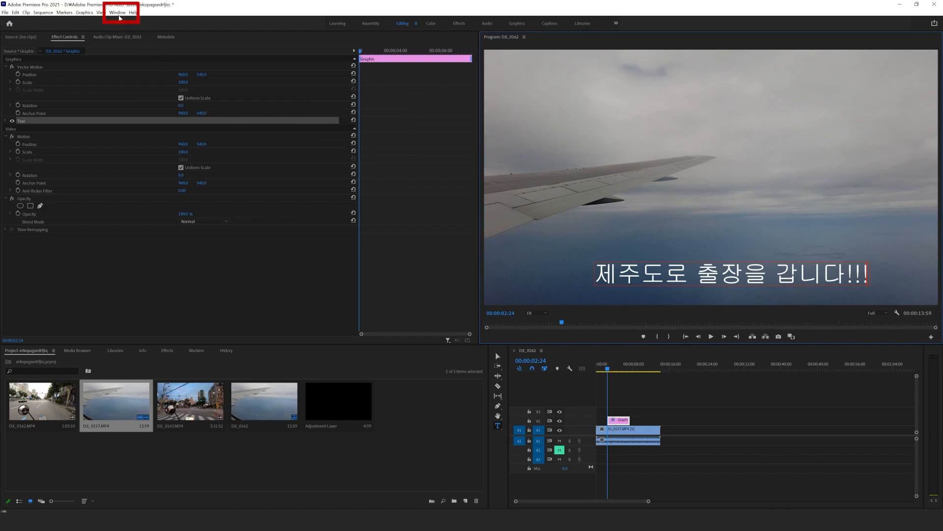
# Step: Center-align the caption text and center it vertically and horizontally in the frame using the Essential Graphics edit settings
pyautogui.click(117, 13)
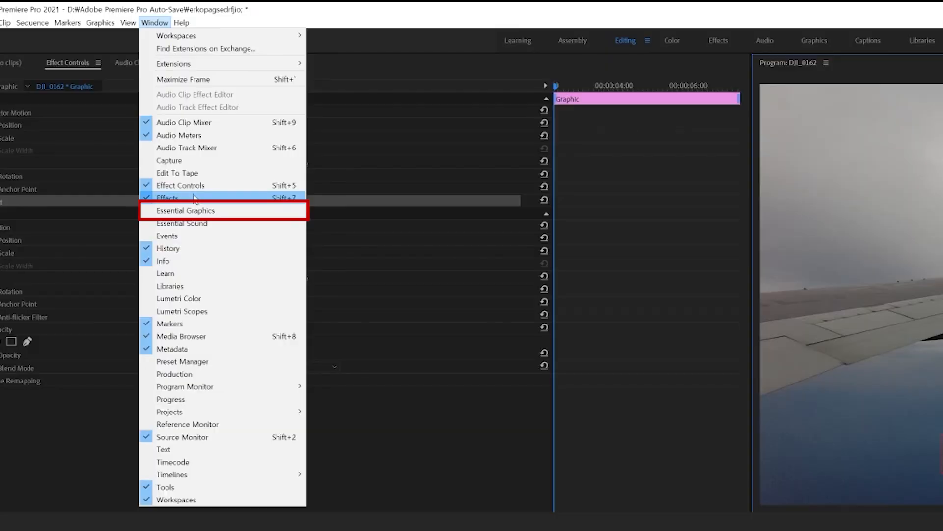
pyautogui.click(217, 211)
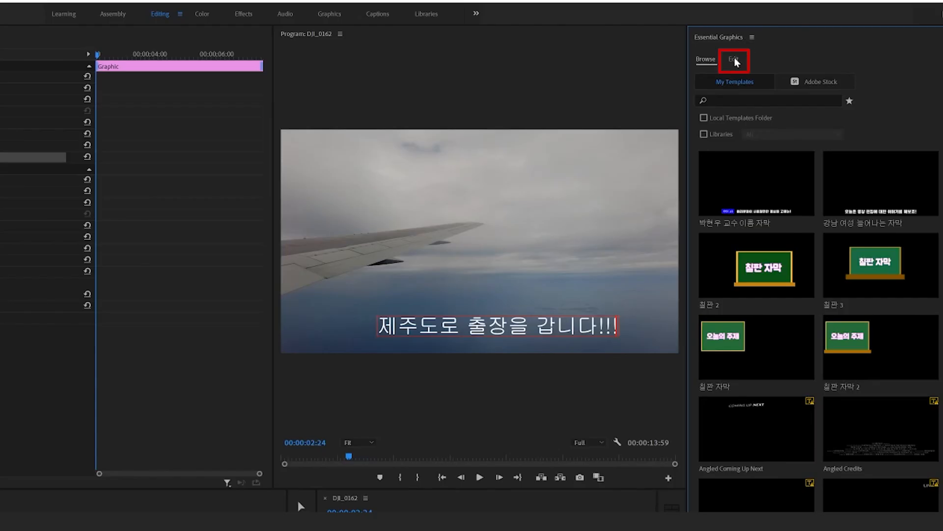
pyautogui.click(735, 59)
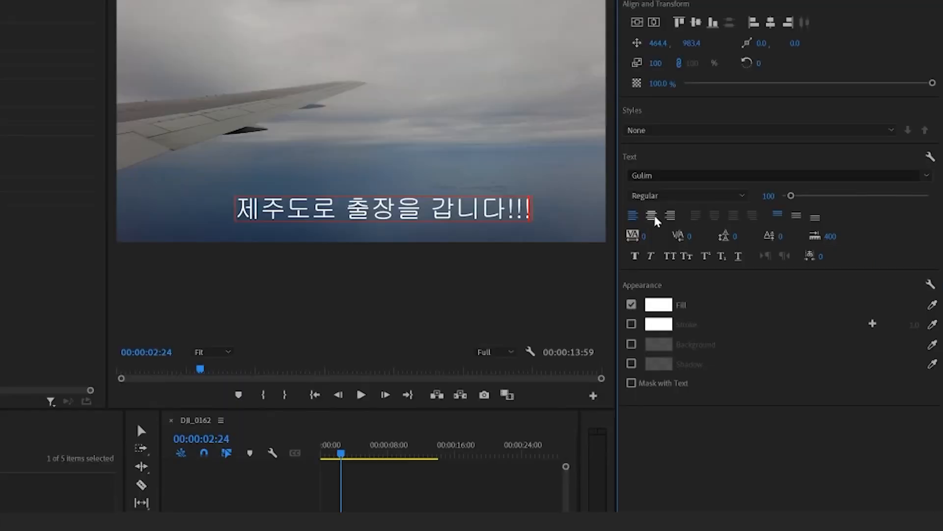
pyautogui.click(654, 217)
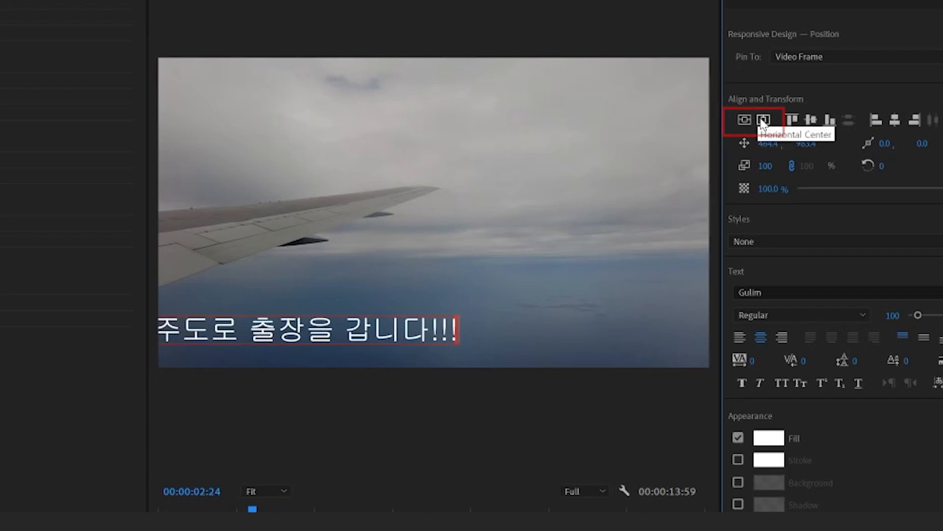
pyautogui.click(746, 120)
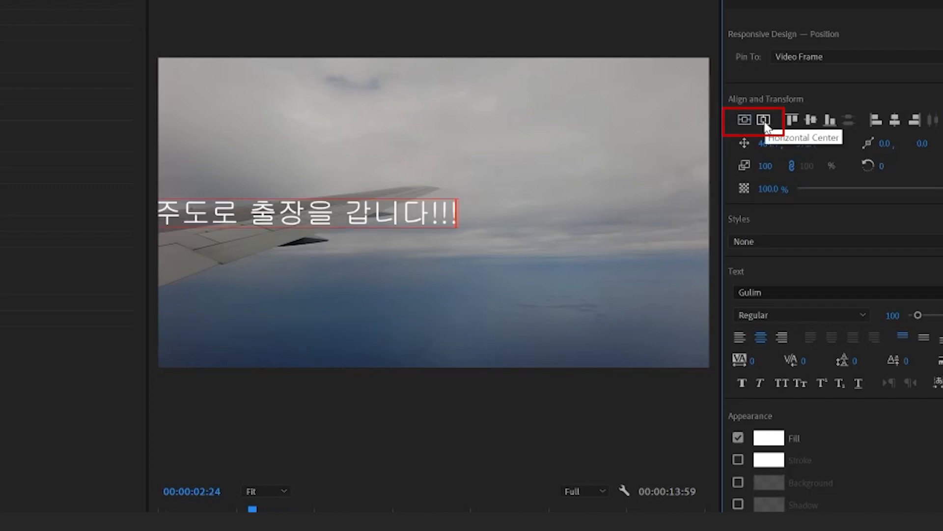
pyautogui.click(764, 121)
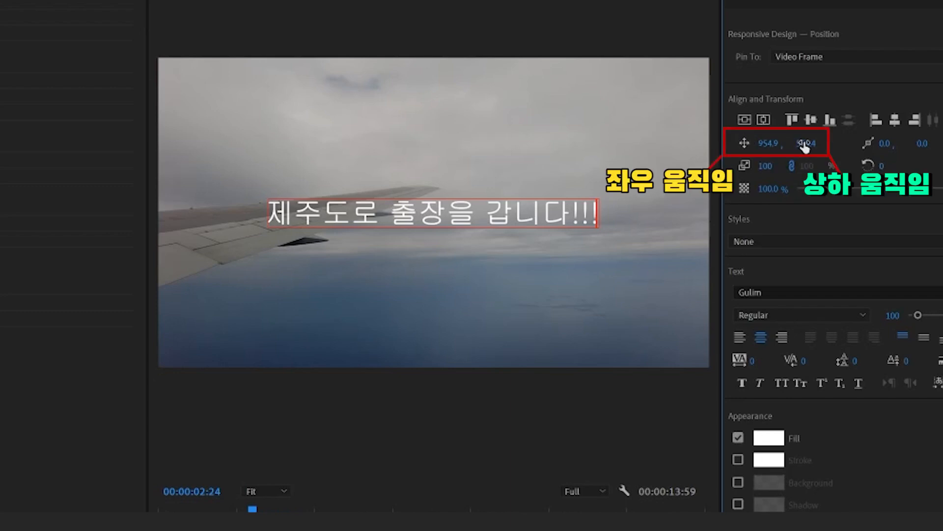
# Step: Lower the caption to a vertical position of 1024.4 and set its scale to 60
pyautogui.moveTo(805, 145)
pyautogui.mouseDown()
pyautogui.moveTo(693, 145)
pyautogui.moveTo(941, 145)
pyautogui.mouseUp()
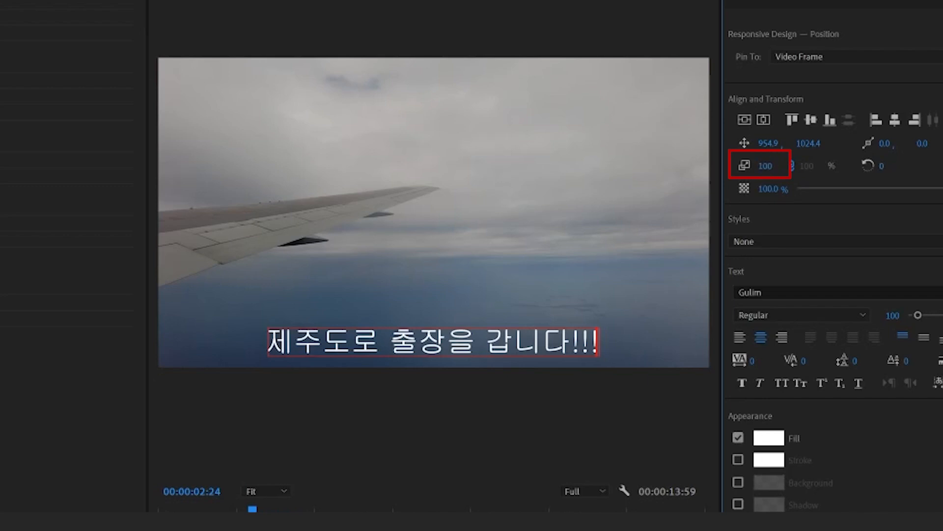
pyautogui.moveTo(765, 166); pyautogui.dragTo(746, 166)
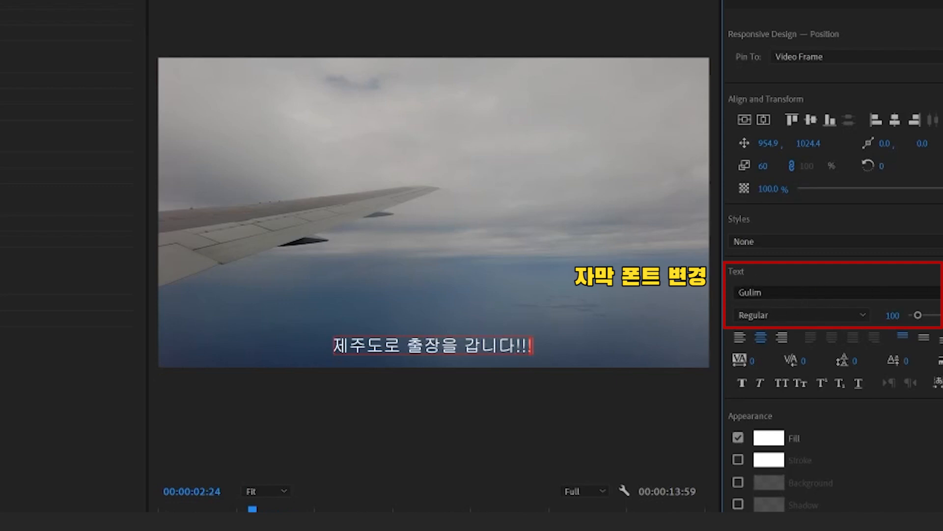
# Step: Try to change the caption's font to Black Han Sans without selecting its characters
pyautogui.click(940, 292)
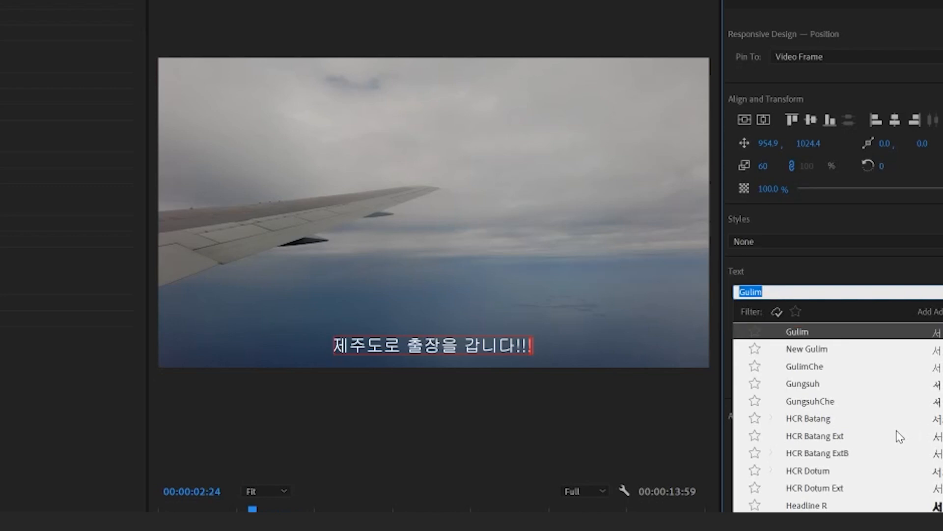
pyautogui.scroll(-10, 896, 437)
pyautogui.write('bla')
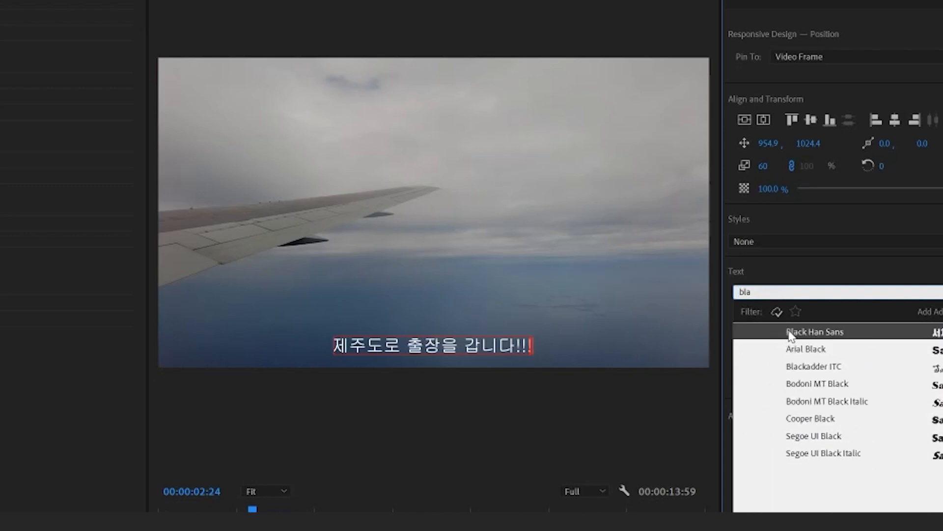
pyautogui.click(843, 332)
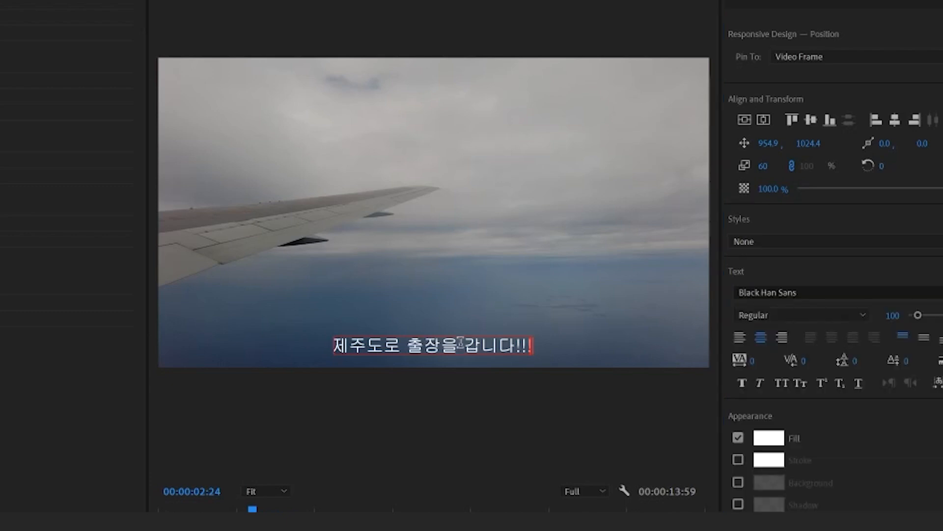
# Step: Select all characters of the caption and set their font to Black Han Sans
pyautogui.moveTo(533, 345); pyautogui.dragTo(332, 345)
pyautogui.click(766, 292)
pyautogui.write('black')
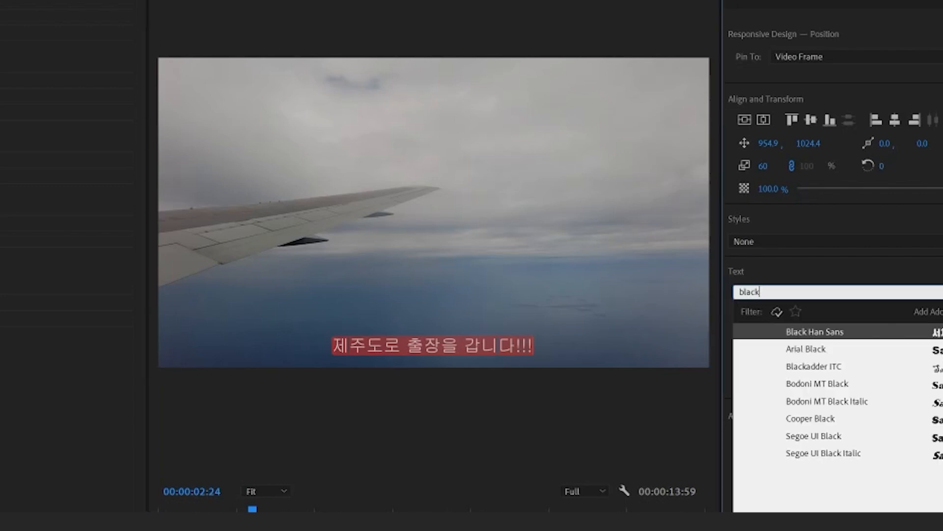
pyautogui.click(821, 333)
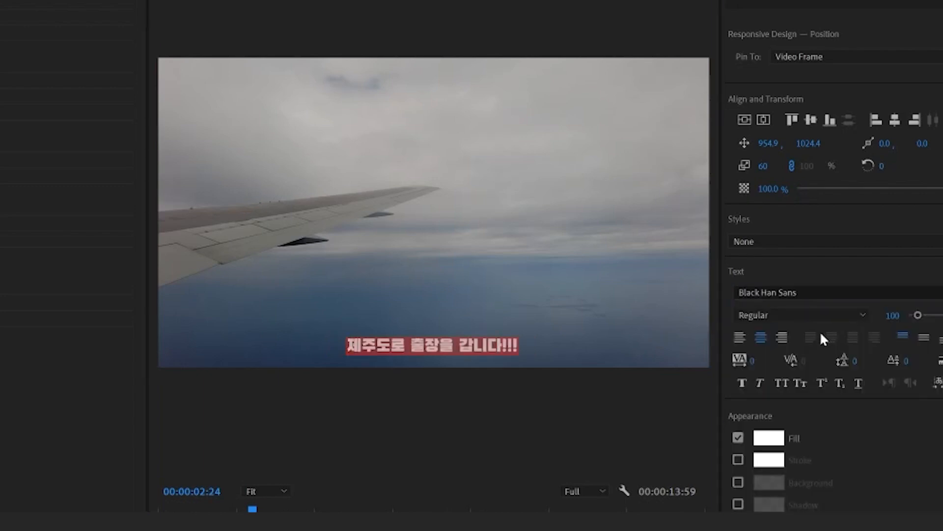
pyautogui.click(441, 346)
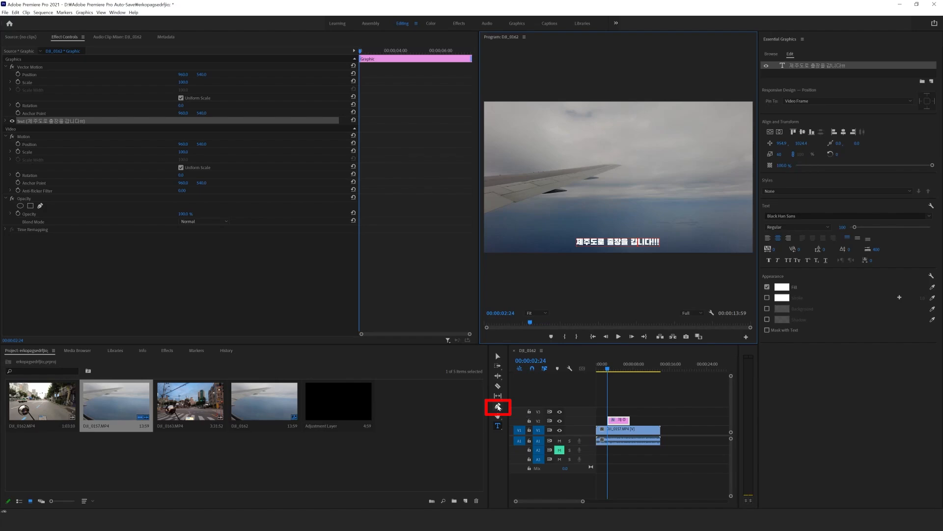
# Step: Draw a rectangle slightly larger than the caption over it and place the shape layer beneath the text layer
pyautogui.click(498, 407)
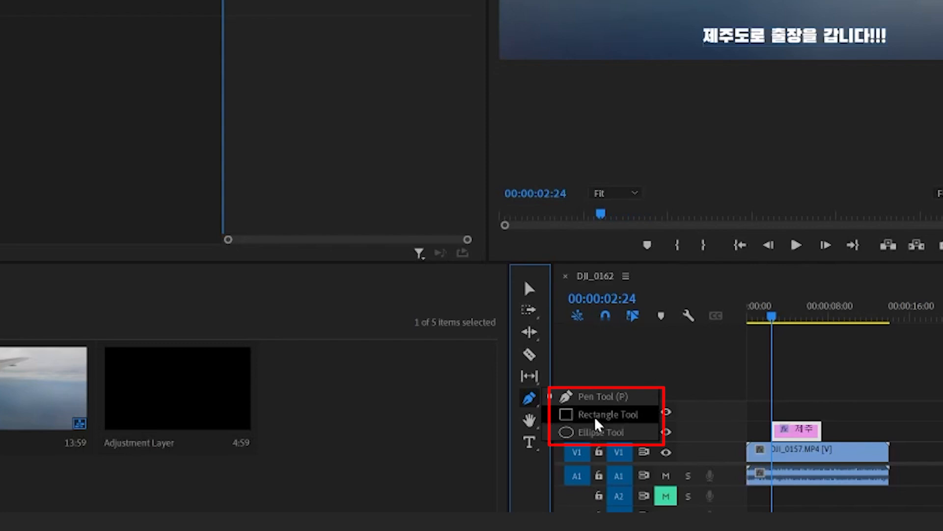
pyautogui.click(596, 416)
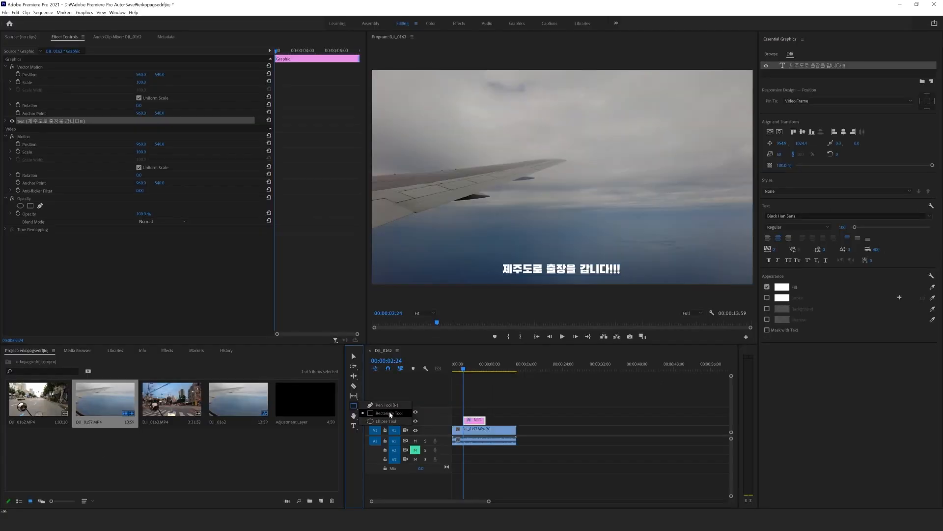
pyautogui.moveTo(498, 261)
pyautogui.mouseDown()
pyautogui.moveTo(543, 275)
pyautogui.moveTo(626, 276)
pyautogui.moveTo(623, 262)
pyautogui.moveTo(624, 276)
pyautogui.mouseUp()
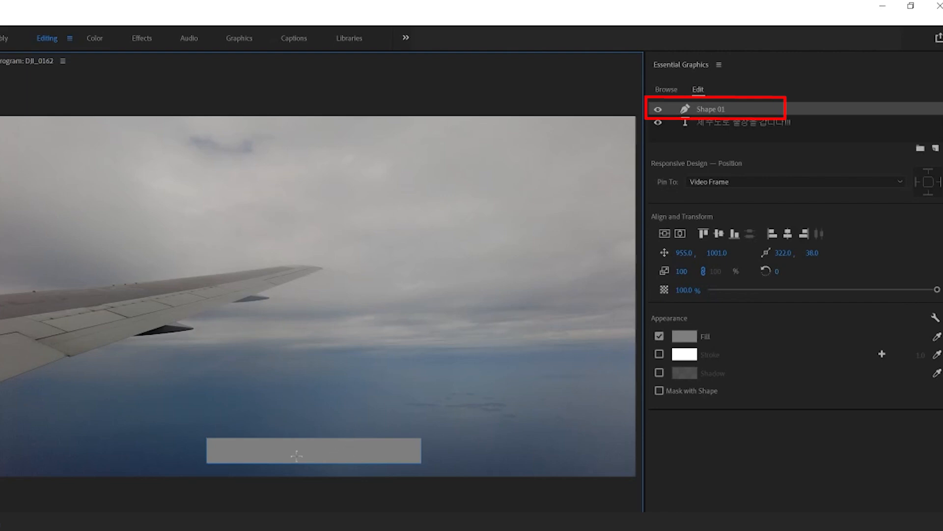
pyautogui.moveTo(713, 111); pyautogui.dragTo(723, 127)
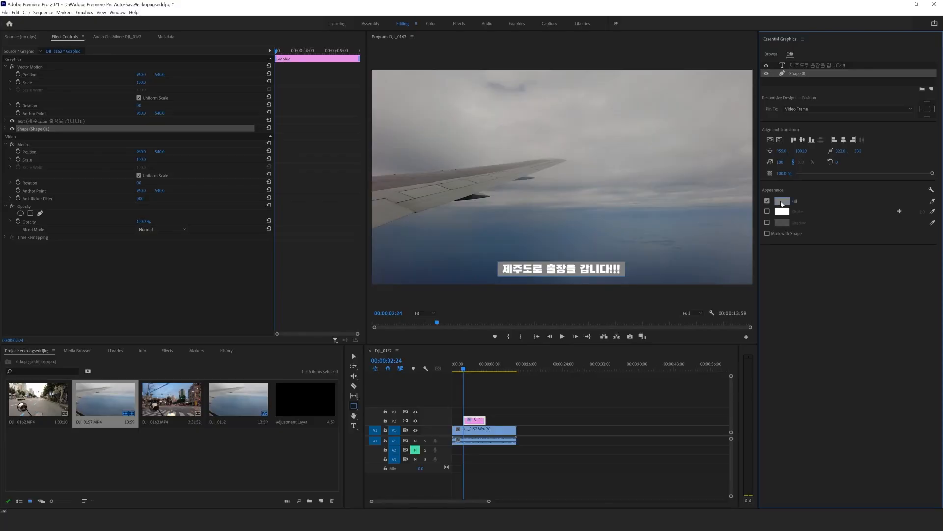
# Step: Set the fill color of the caption's background rectangle to black
pyautogui.click(782, 203)
pyautogui.moveTo(413, 253); pyautogui.dragTo(375, 217)
pyautogui.click(546, 206)
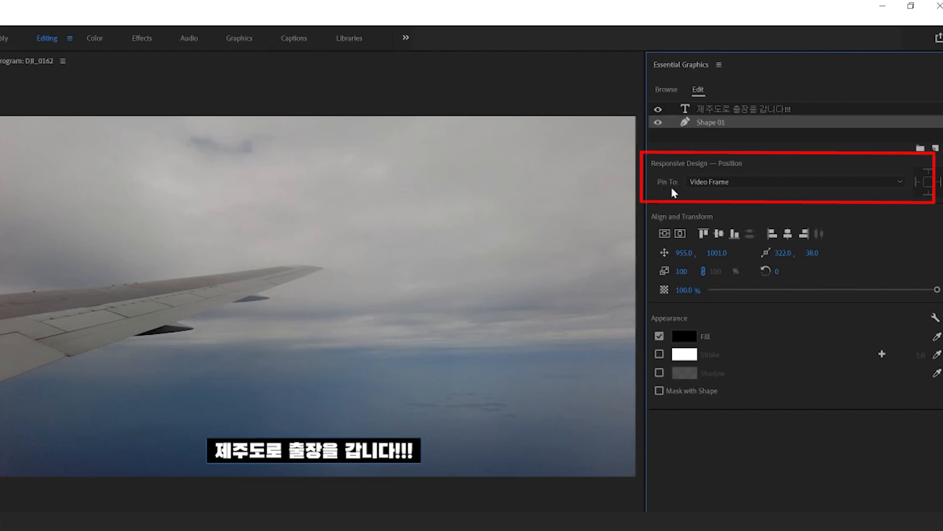
# Step: Pin the background rectangle to the "제주도로 출장을 갑니다!!!" text layer on all four edges
pyautogui.click(715, 183)
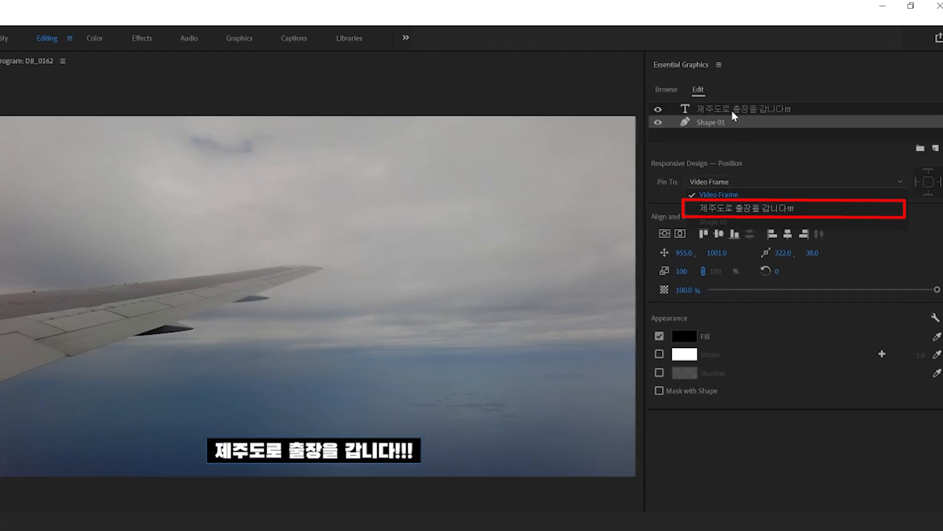
pyautogui.click(773, 211)
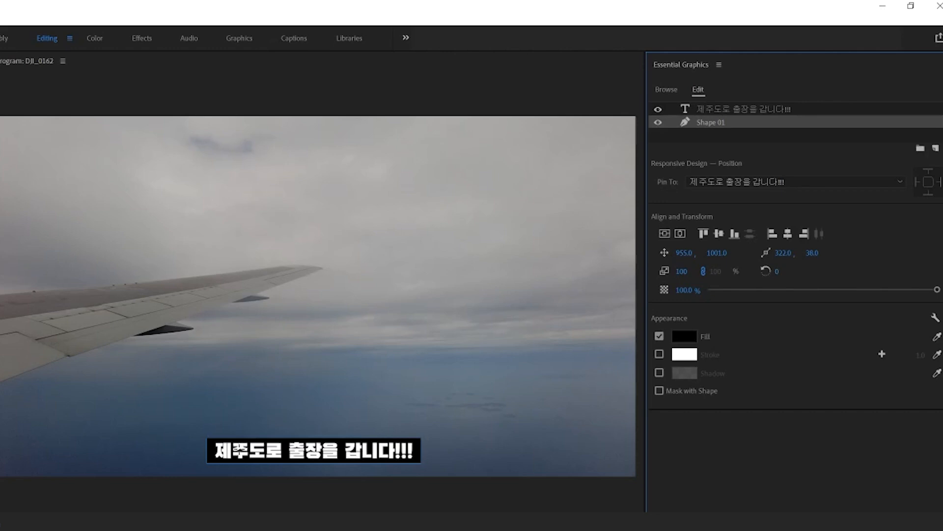
pyautogui.click(928, 183)
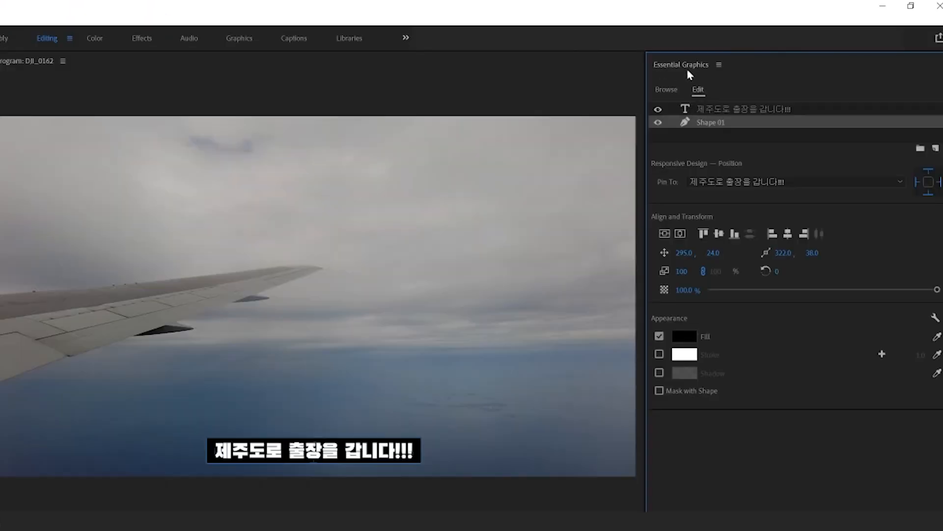
# Step: Close the Essential Graphics panel and duplicate the caption clip just after the original on its track
pyautogui.click(718, 64)
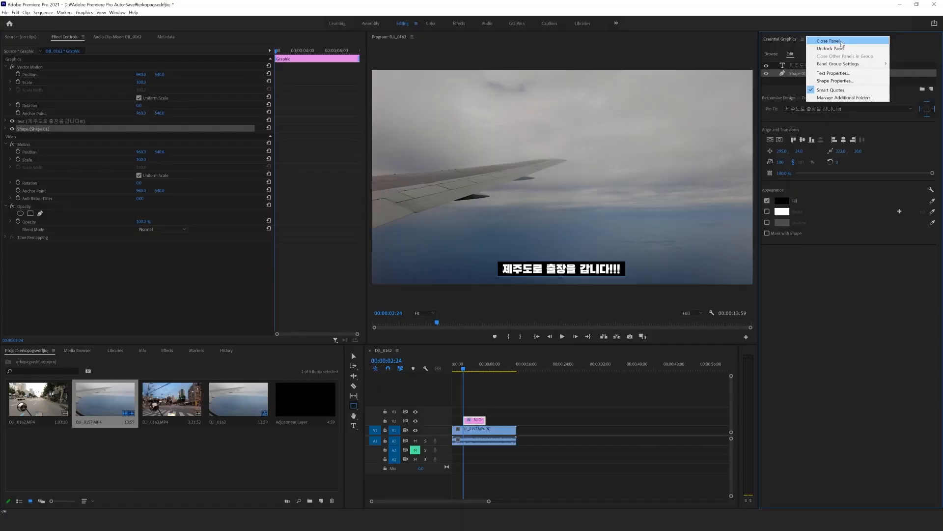
pyautogui.click(842, 42)
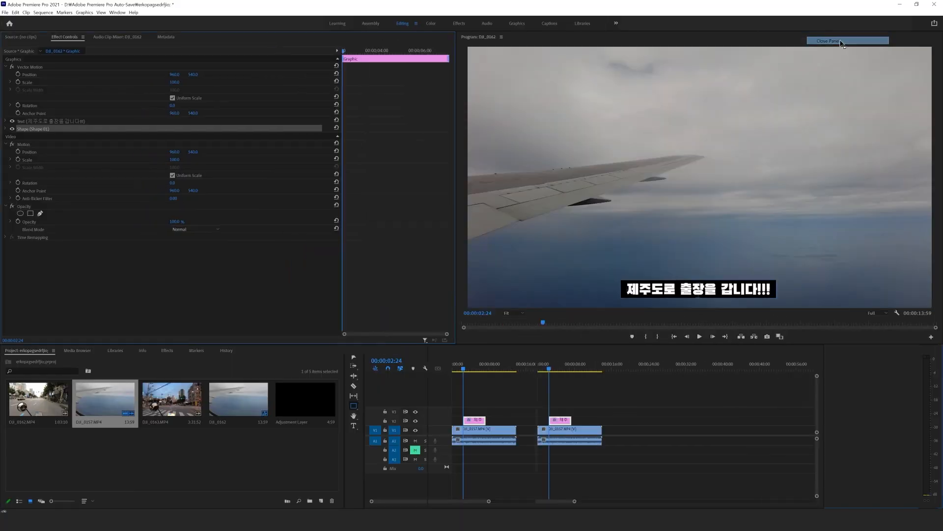
pyautogui.click(572, 409)
pyautogui.click(438, 357)
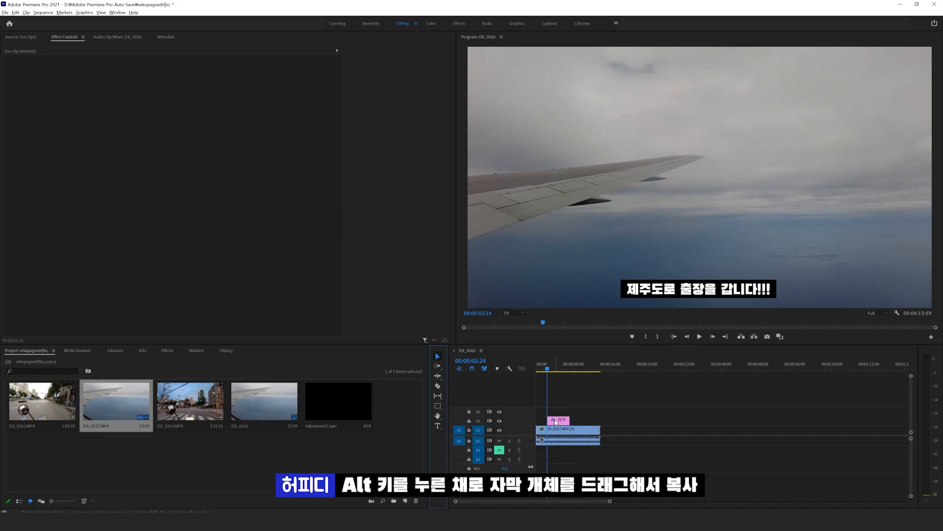
pyautogui.moveTo(557, 422); pyautogui.dragTo(580, 424)
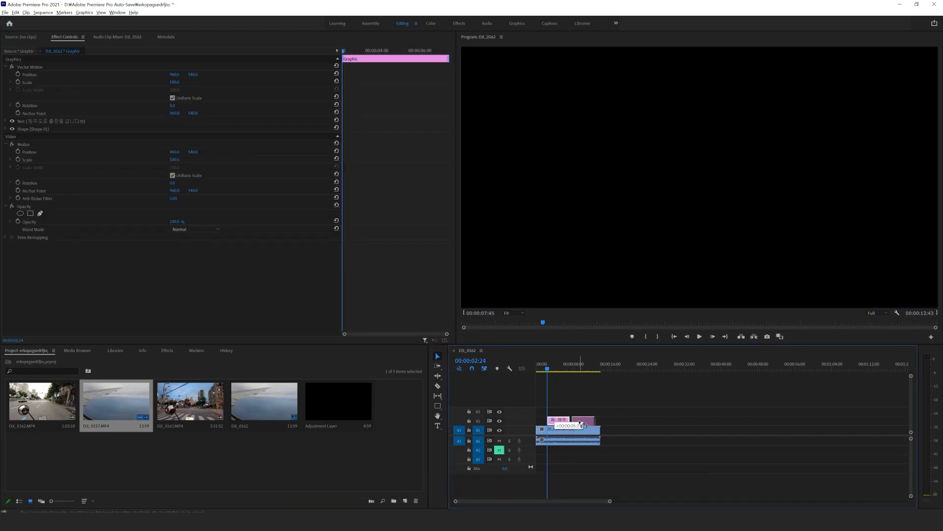
# Step: Replace the text of the duplicated caption with "방역수칙에 따라 마스크를 잘 쓰고 갑니다 ^^"
pyautogui.click(580, 366)
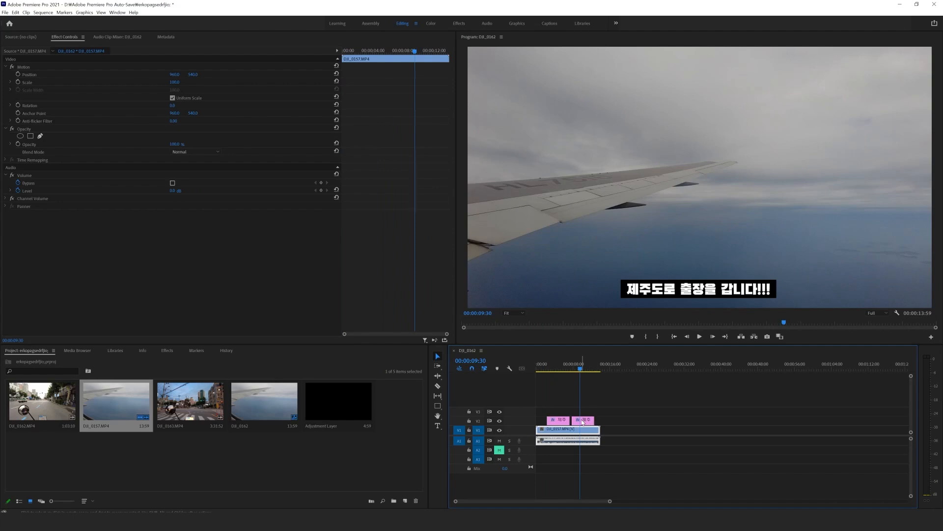
pyautogui.click(583, 423)
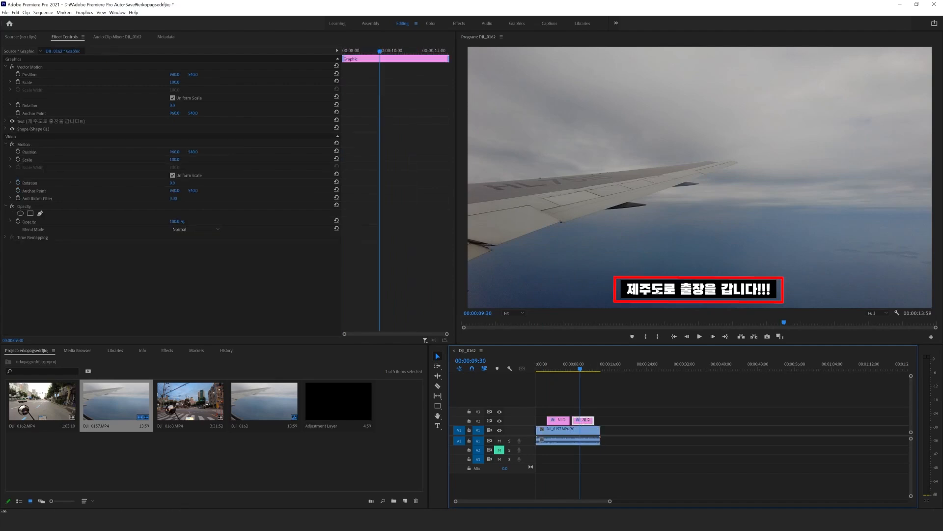
pyautogui.doubleClick(656, 290)
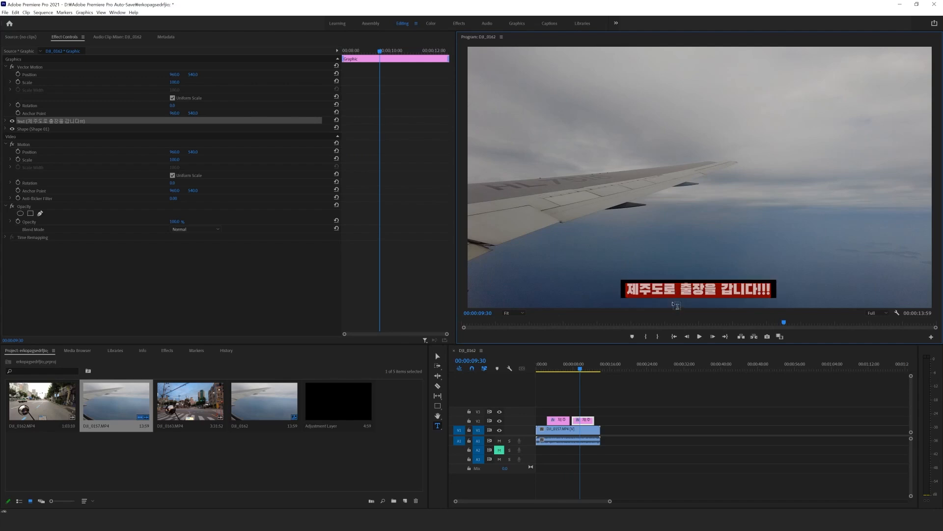
pyautogui.write('방역수칙에 따라 마스크를 잘 쓰고 갑니다 ^^')
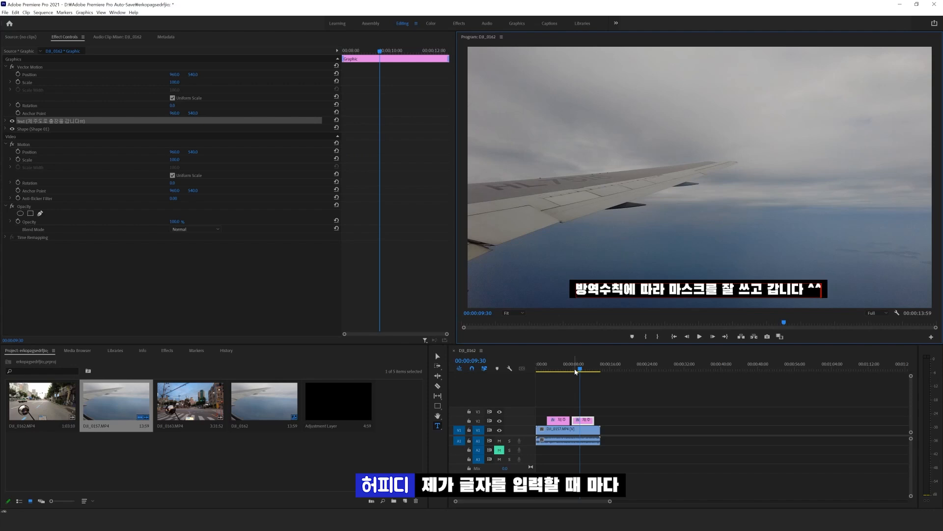
# Step: Shorten the second caption's text to "방역수칙에 따라 ^" to test how its pinned background resizes
pyautogui.click(815, 289)
pyautogui.press('BackSpace')
pyautogui.press('BackSpace')
pyautogui.press('BackSpace')
pyautogui.press('BackSpace')
pyautogui.press('BackSpace')
pyautogui.press('BackSpace')
pyautogui.press('BackSpace')
pyautogui.press('BackSpace')
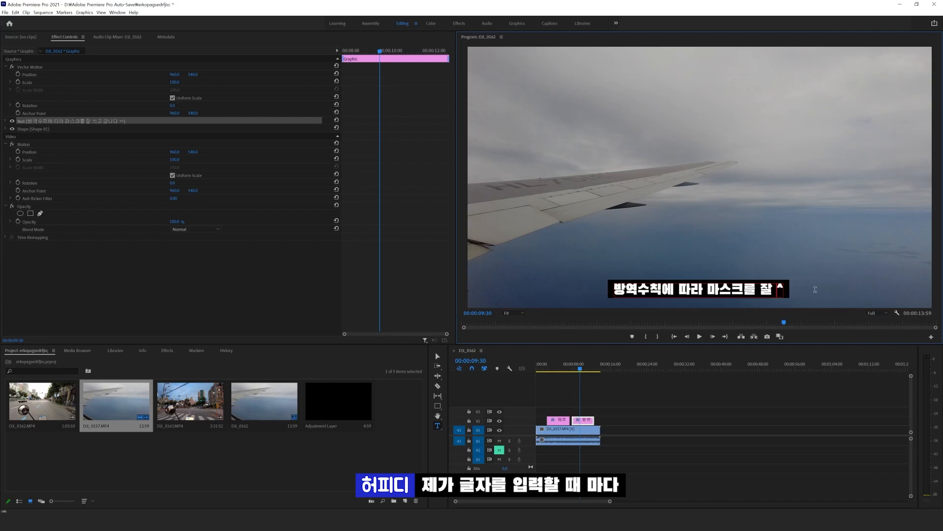
pyautogui.press('BackSpace')
pyautogui.press('BackSpace')
pyautogui.press('BackSpace')
pyautogui.press('BackSpace')
pyautogui.press('BackSpace')
pyautogui.press('BackSpace')
pyautogui.press('BackSpace')
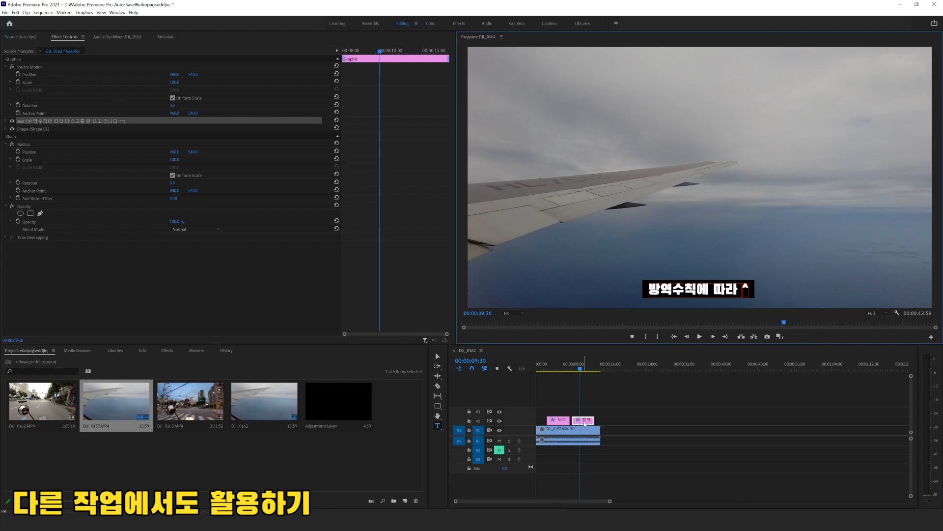
# Step: Export the second caption clip as a motion graphics template named "늘어나는 자동 자막" in the Local Templates Folder, with the keyword "자동"
pyautogui.hotkey('ctrl', 'a')
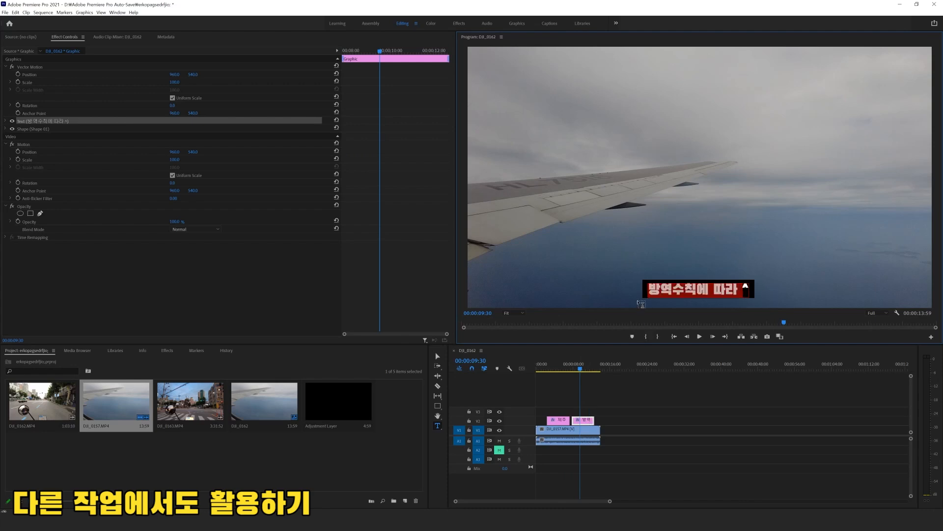
pyautogui.rightClick(586, 421)
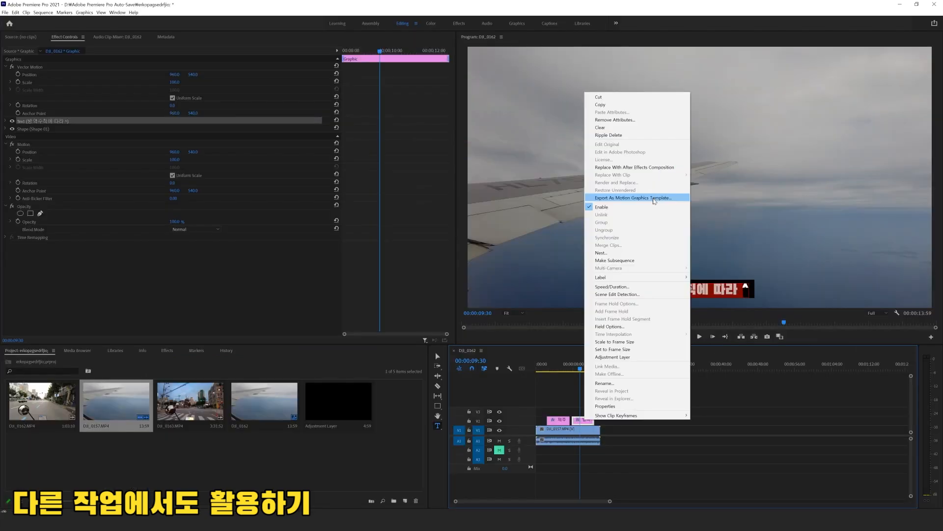
pyautogui.click(500, 154)
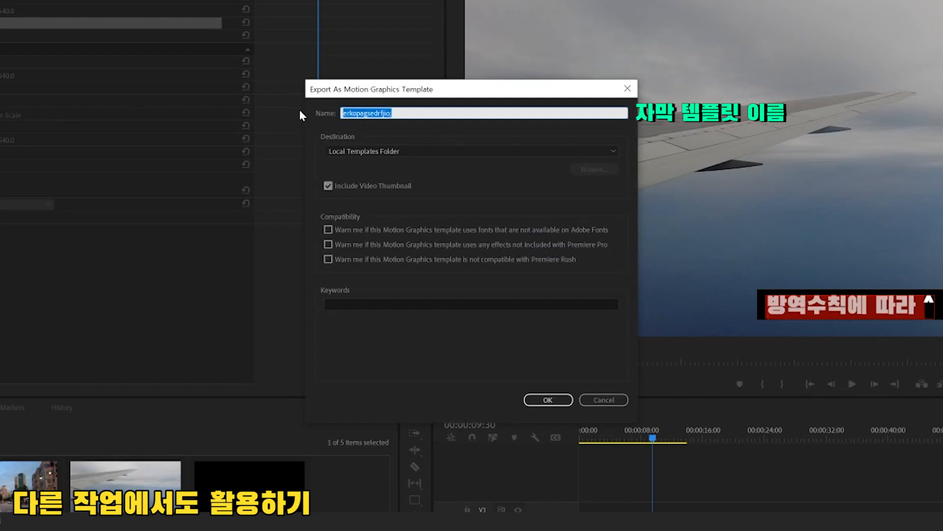
pyautogui.write('늘어나는 자동 자막')
pyautogui.click(392, 304)
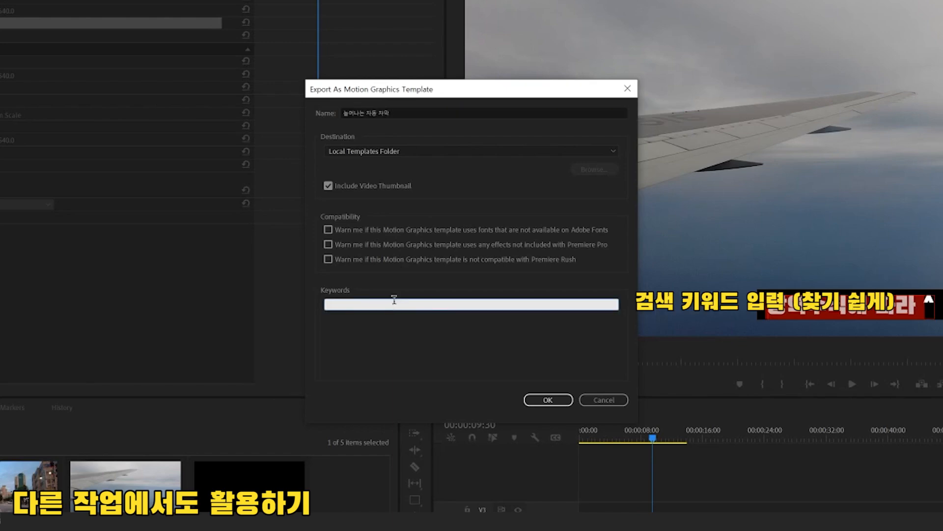
pyautogui.write('ㅈ자동')
pyautogui.press('Return')
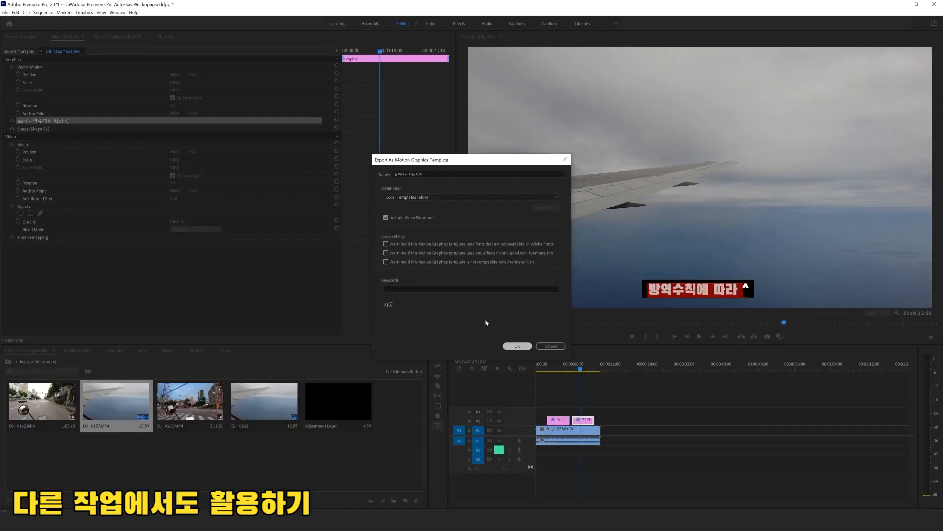
pyautogui.click(548, 399)
# Step: Open Essential Graphics and search the saved templates for "자동"
pyautogui.click(118, 13)
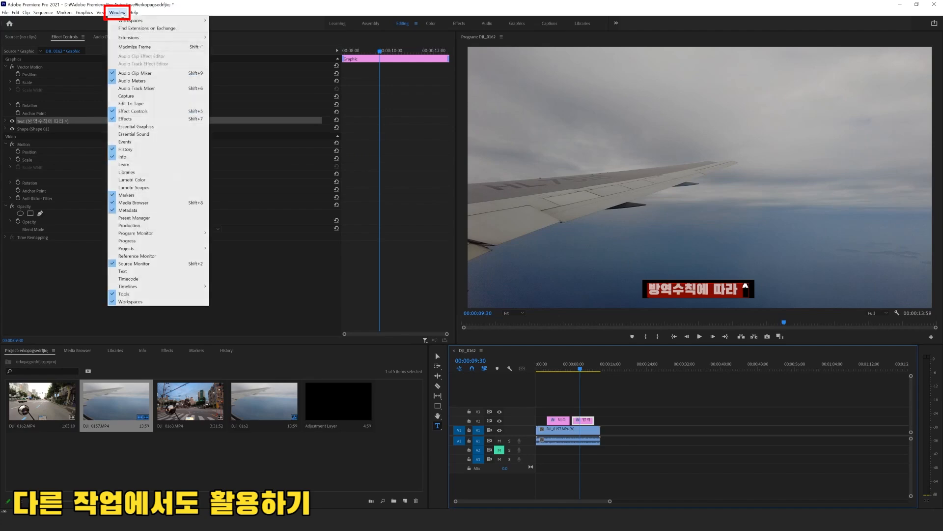
pyautogui.click(154, 127)
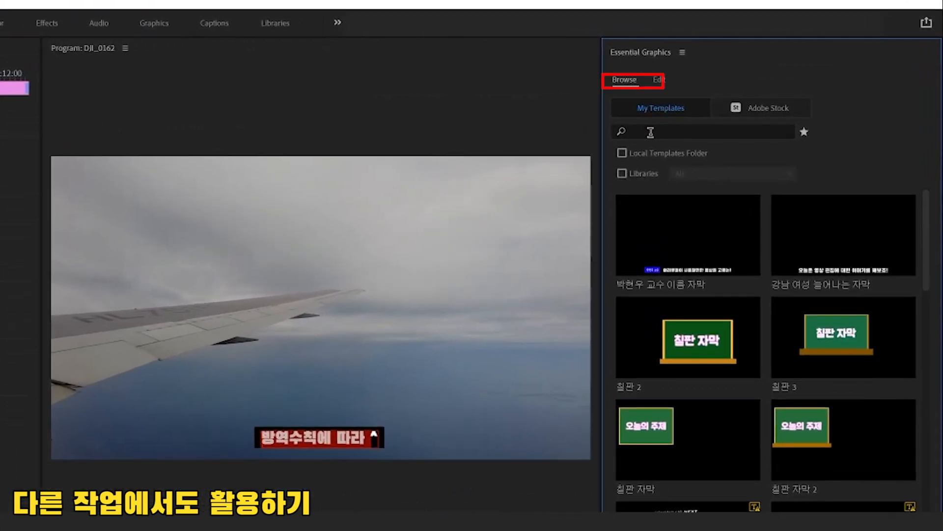
pyautogui.click(715, 106)
pyautogui.write('자마')
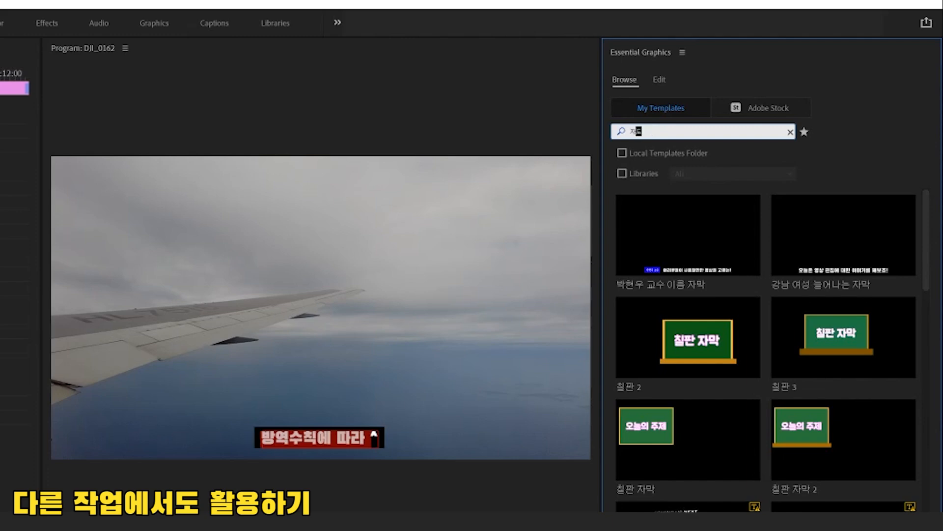
pyautogui.press('Return')
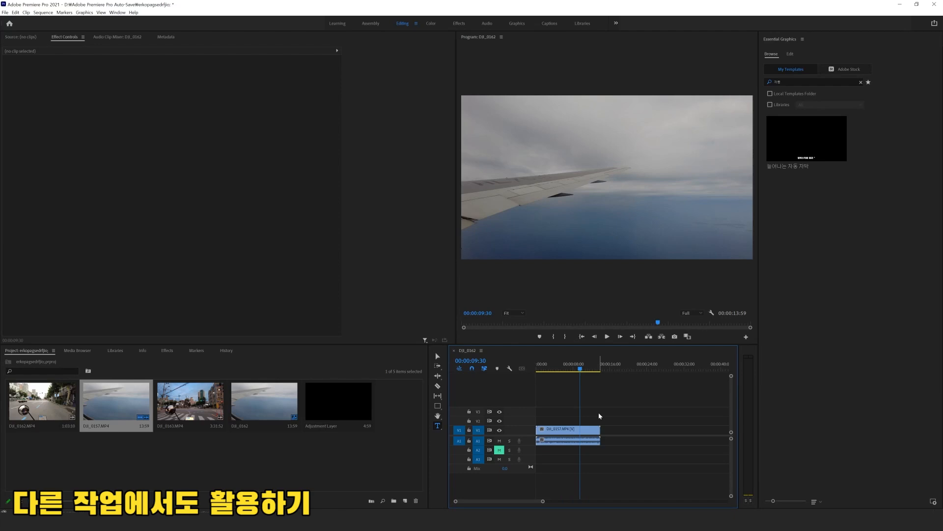
# Step: Place the "늘어나는 자동 자막" template on track V2 above the airplane wing footage and close the Essential Graphics panel
pyautogui.scroll(2, 591, 408)
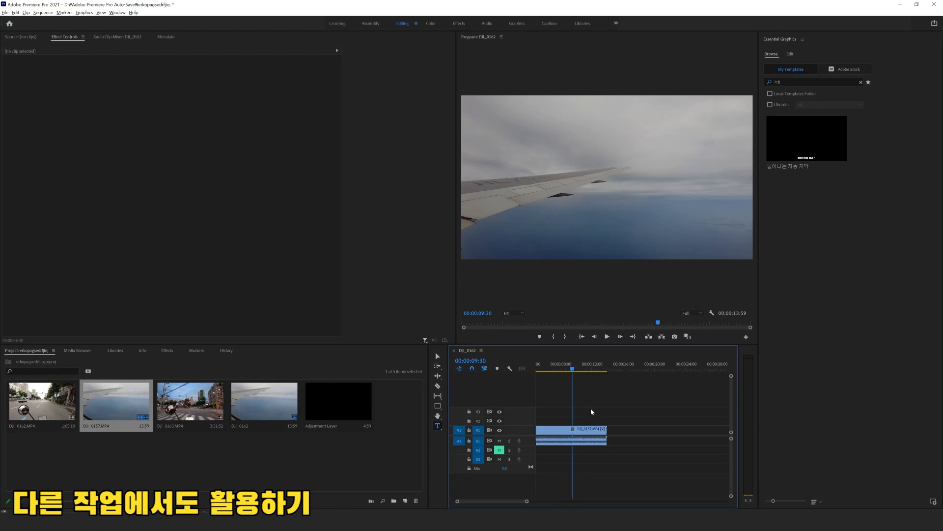
pyautogui.moveTo(801, 133); pyautogui.dragTo(561, 420)
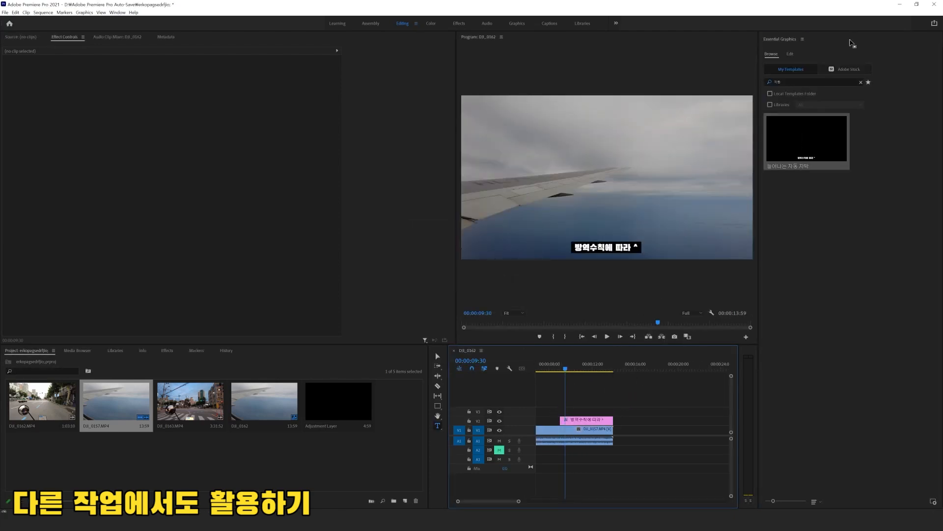
pyautogui.click(803, 39)
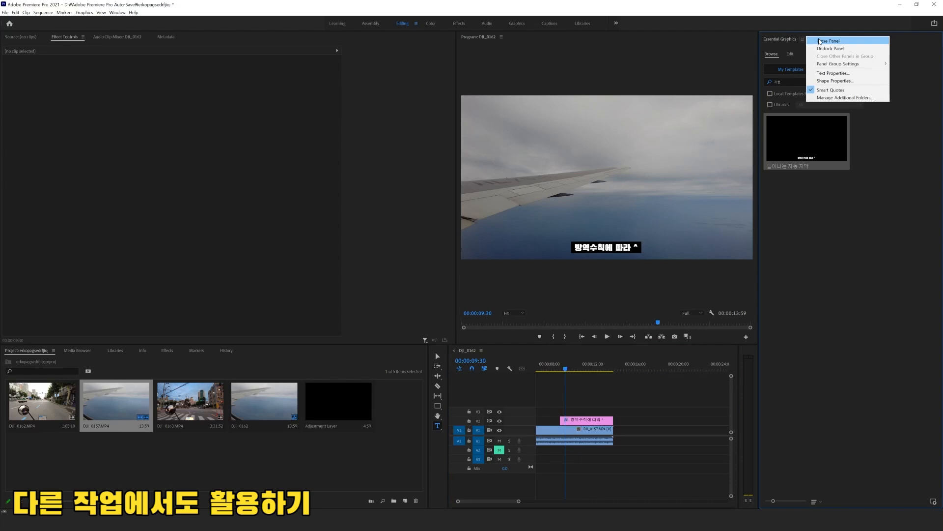
pyautogui.click(819, 41)
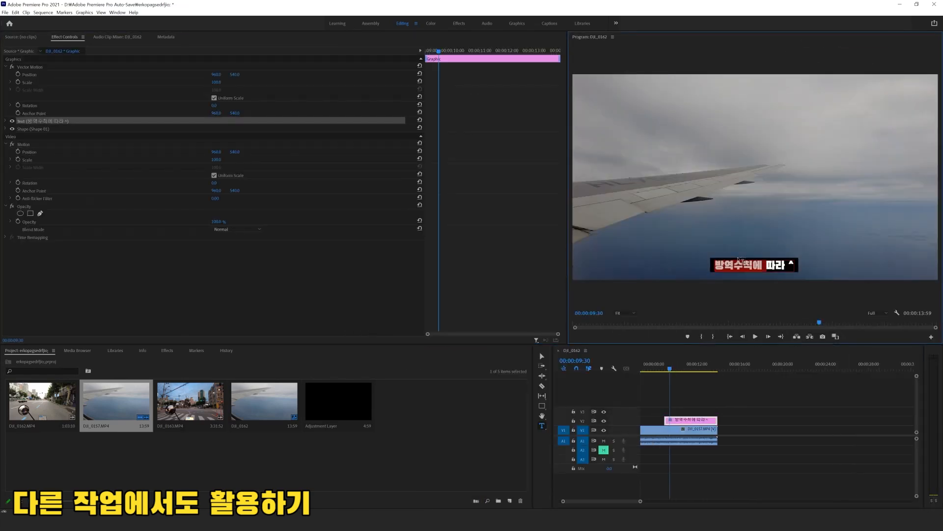
# Step: Replace the text of the placed template caption with "내용만 변경하여 사용!"
pyautogui.write('내용만')
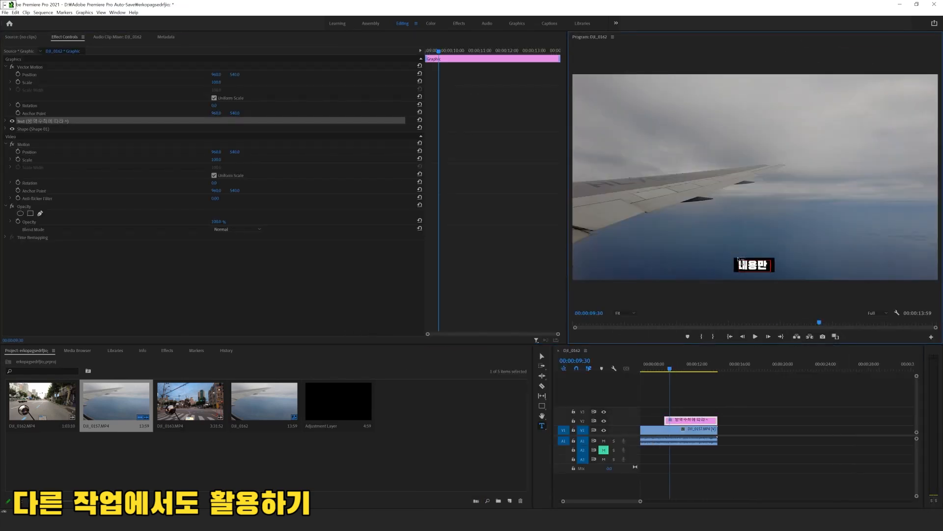
pyautogui.write(' 변경해')
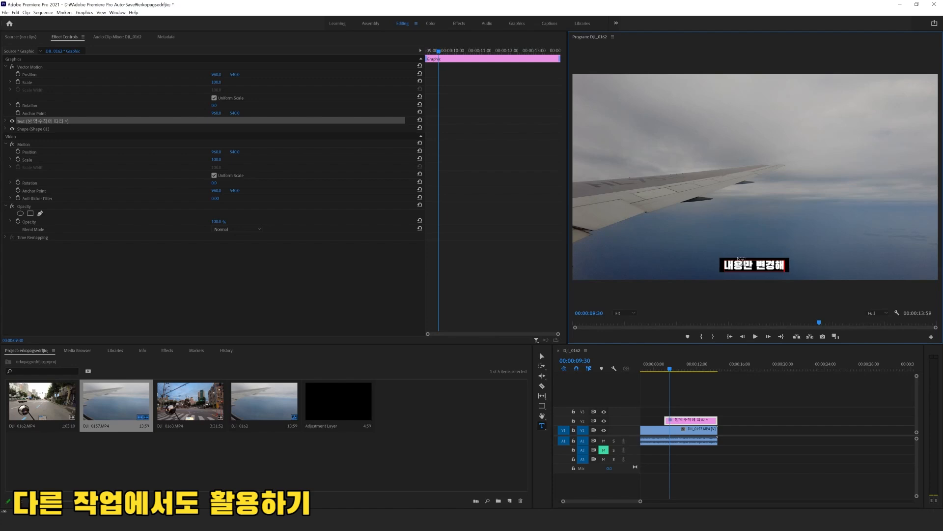
pyautogui.press('BackSpace')
pyautogui.write('하여 사용!')
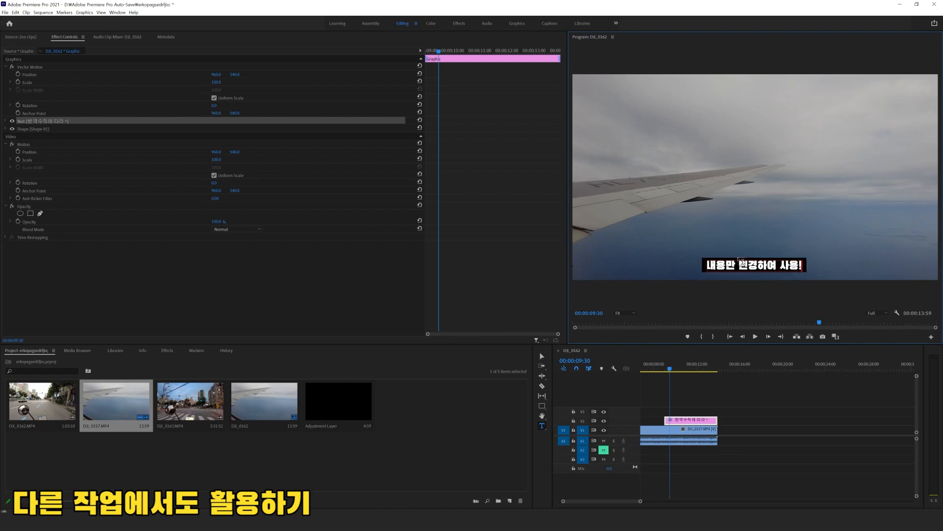